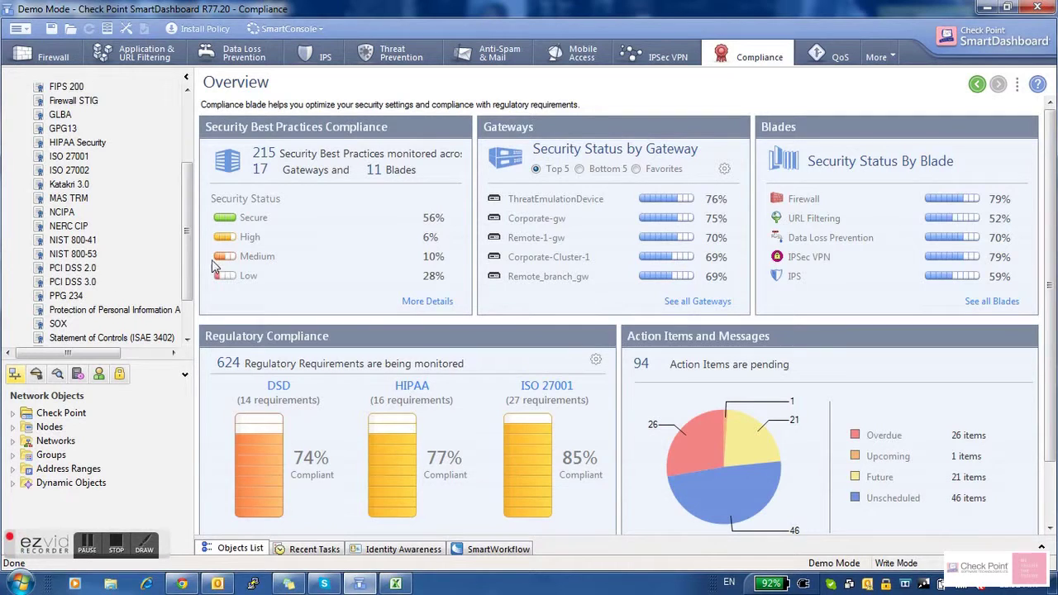
Look through the list of supported regulations in the compliance tree, and collapse the Regulations branch
{"action": "scroll", "coordinate": [190, 261], "scroll_direction": "down", "scroll_amount": 3}
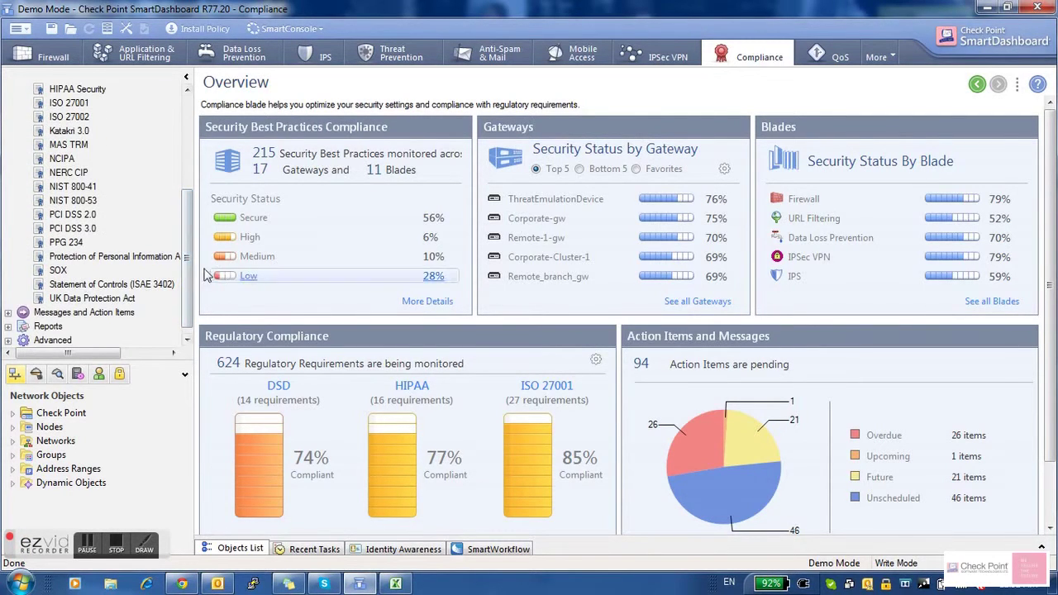
{"action": "scroll", "coordinate": [180, 160], "scroll_direction": "up", "scroll_amount": 10}
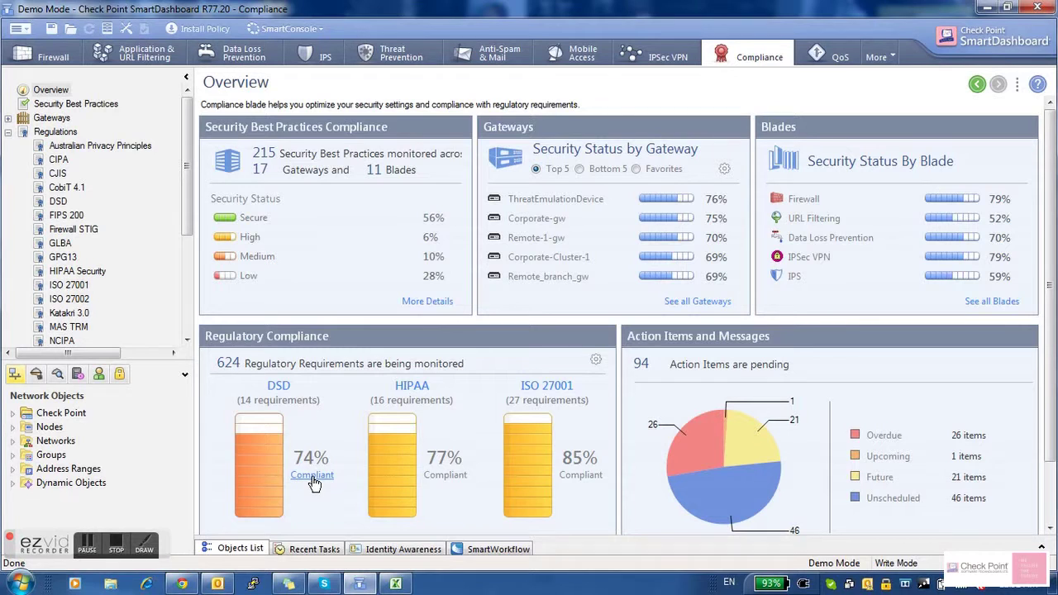
{"action": "left_click", "coordinate": [9, 132]}
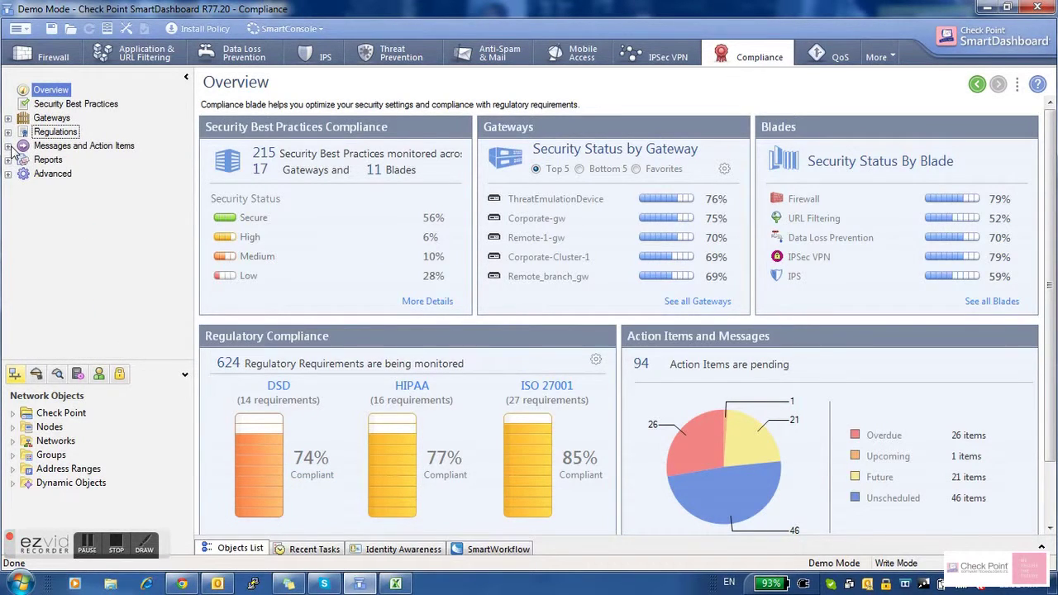
Expand the Gateways branch and open the security best practices of VSX-cluster
{"action": "left_click", "coordinate": [8, 118]}
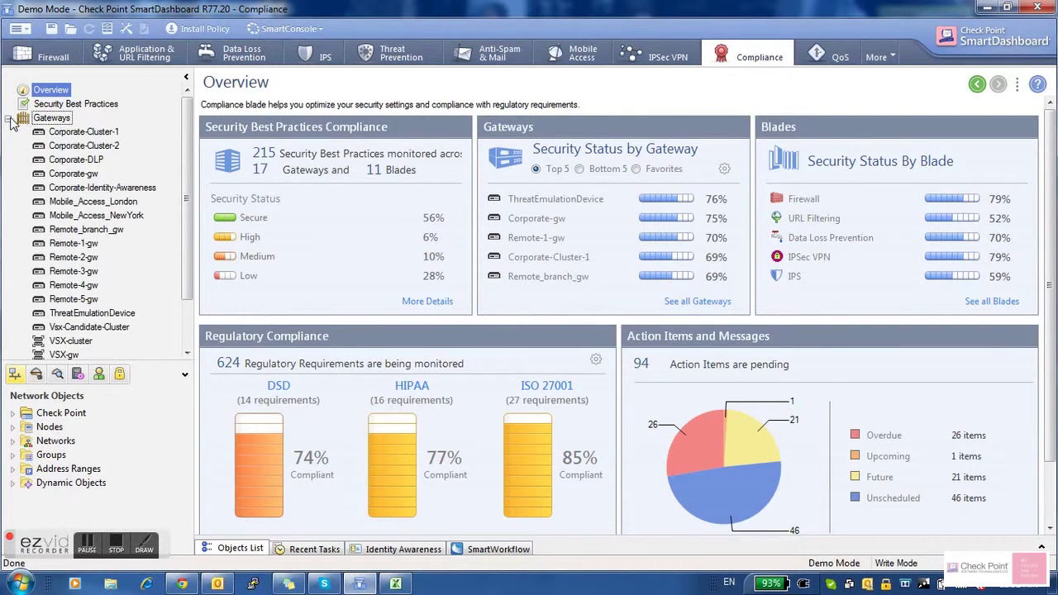
{"action": "left_click", "coordinate": [8, 118]}
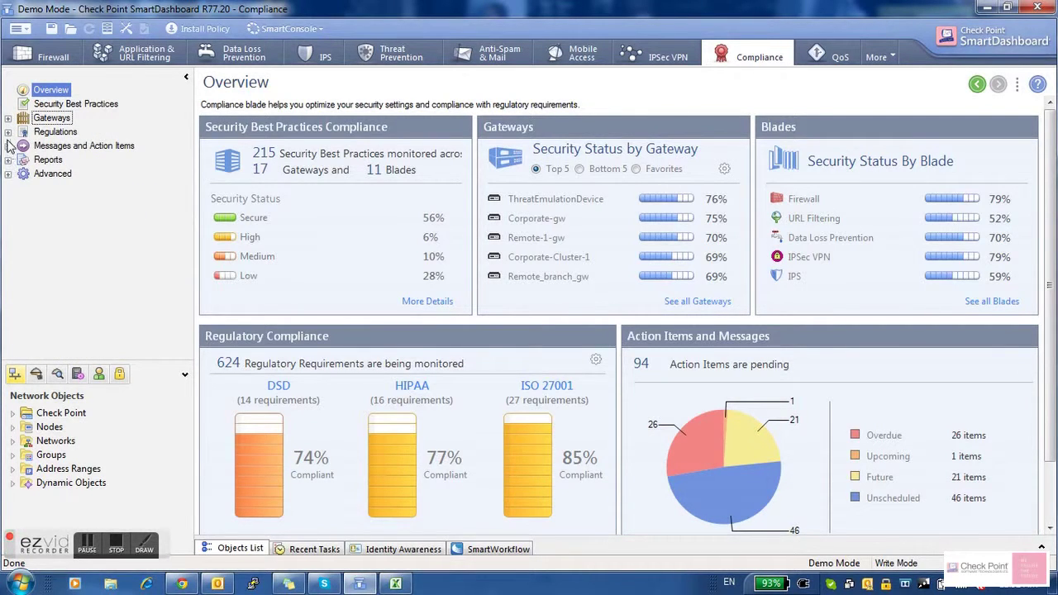
{"action": "left_click", "coordinate": [8, 118]}
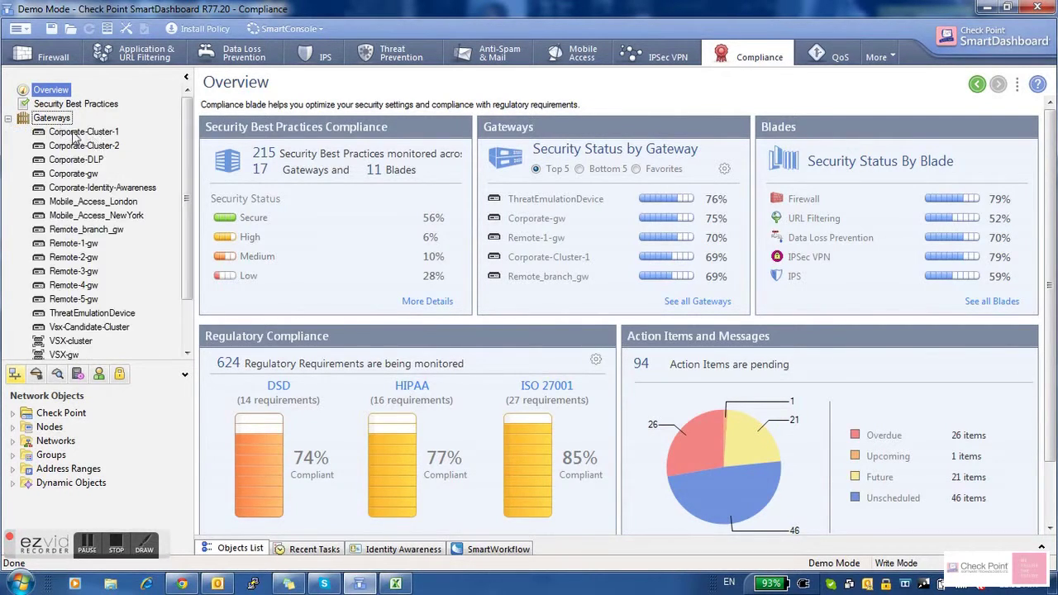
{"action": "scroll", "coordinate": [182, 249], "scroll_direction": "down", "scroll_amount": 2}
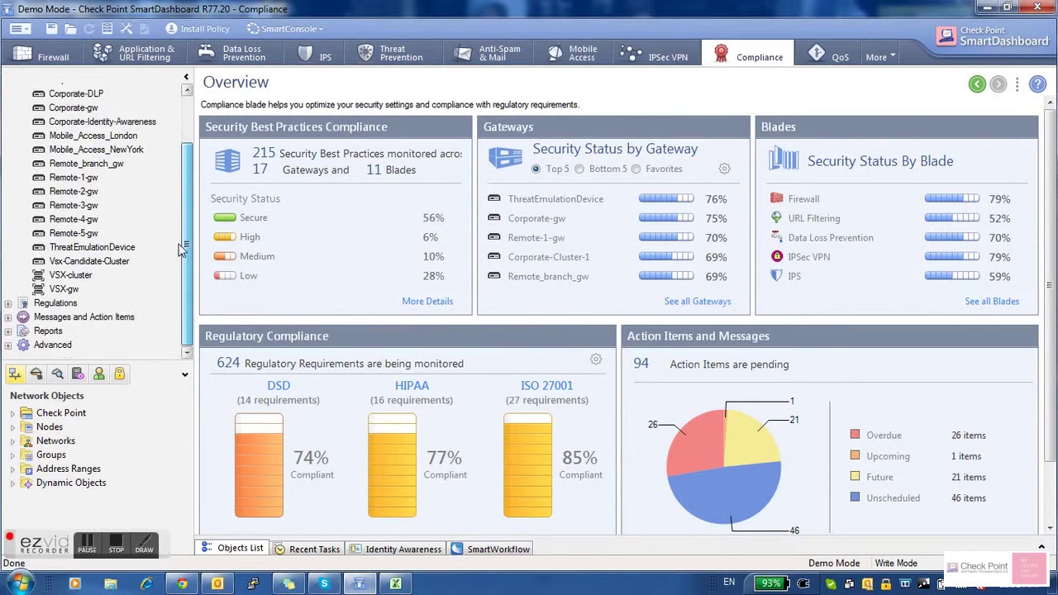
{"action": "left_click", "coordinate": [76, 275]}
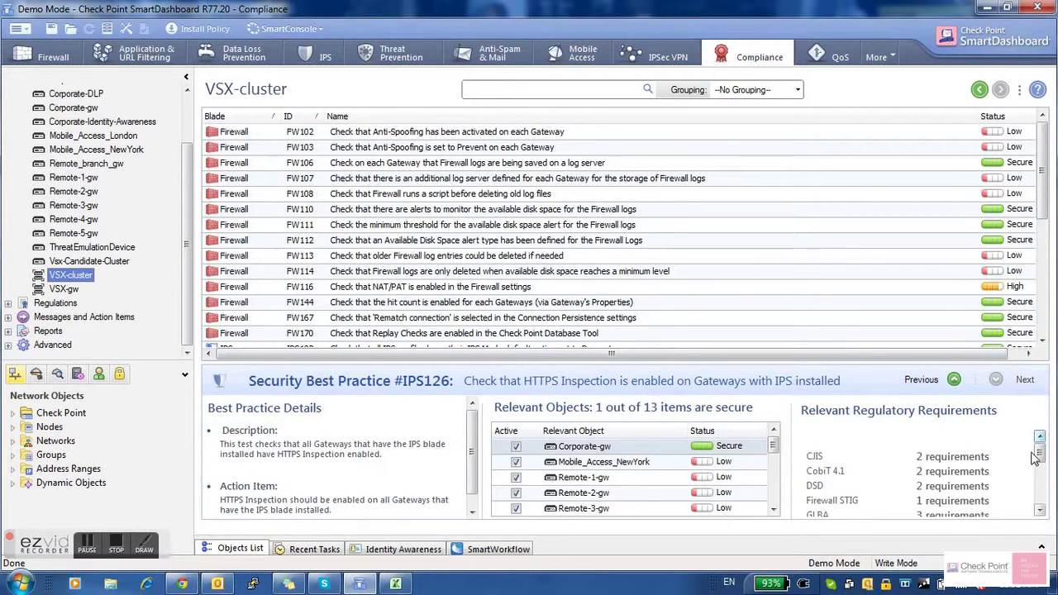
View the ISO 27002 regulatory requirements linked to best practice IPS126, and close their list
{"action": "left_click_drag", "start_coordinate": [1040, 452], "coordinate": [1043, 477]}
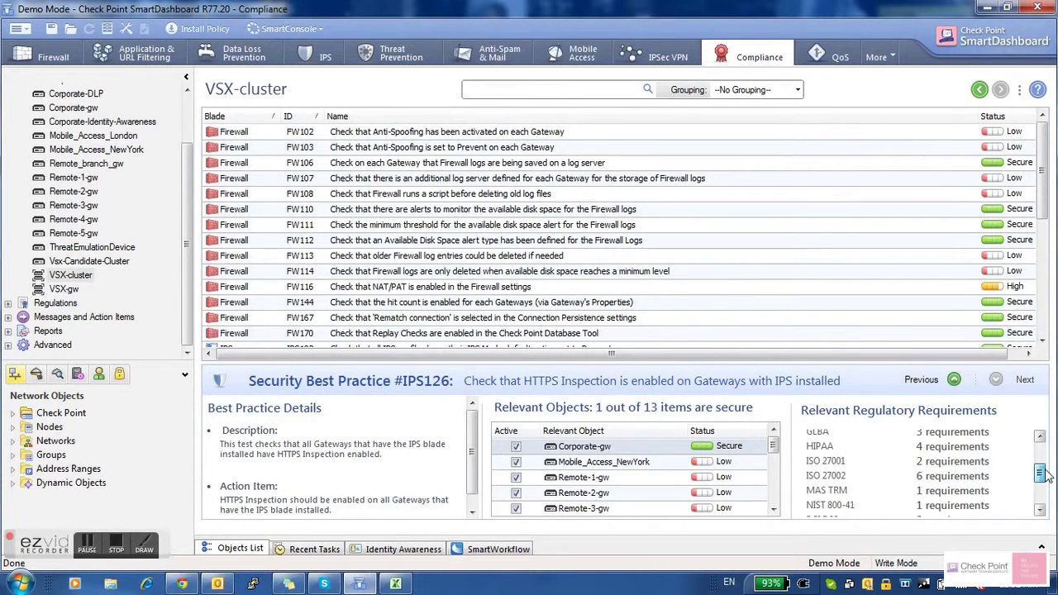
{"action": "left_click", "coordinate": [938, 477]}
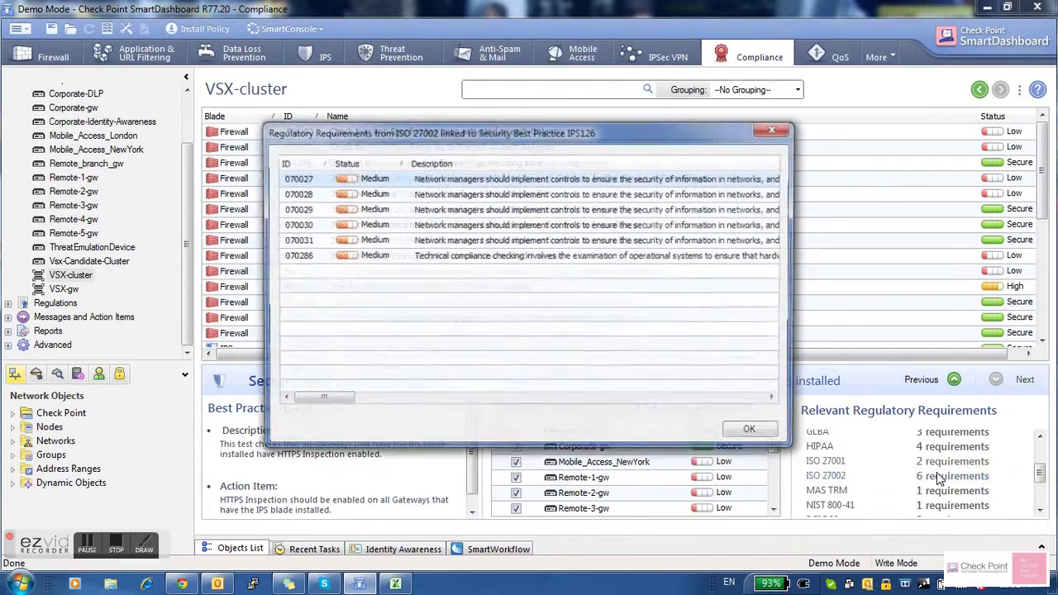
{"action": "left_click_drag", "start_coordinate": [398, 141], "coordinate": [340, 103]}
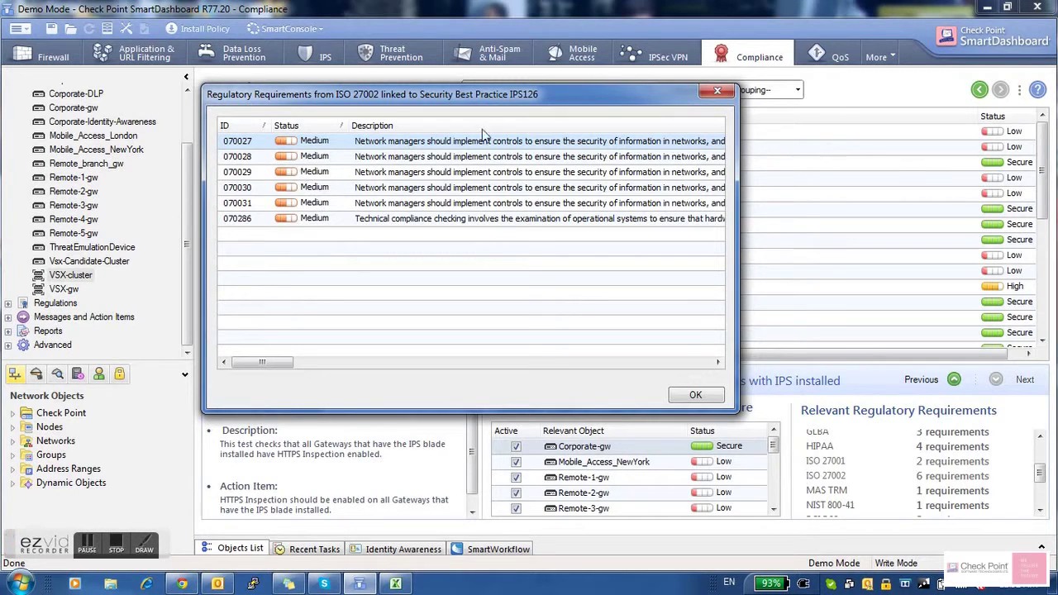
{"action": "left_click", "coordinate": [717, 91]}
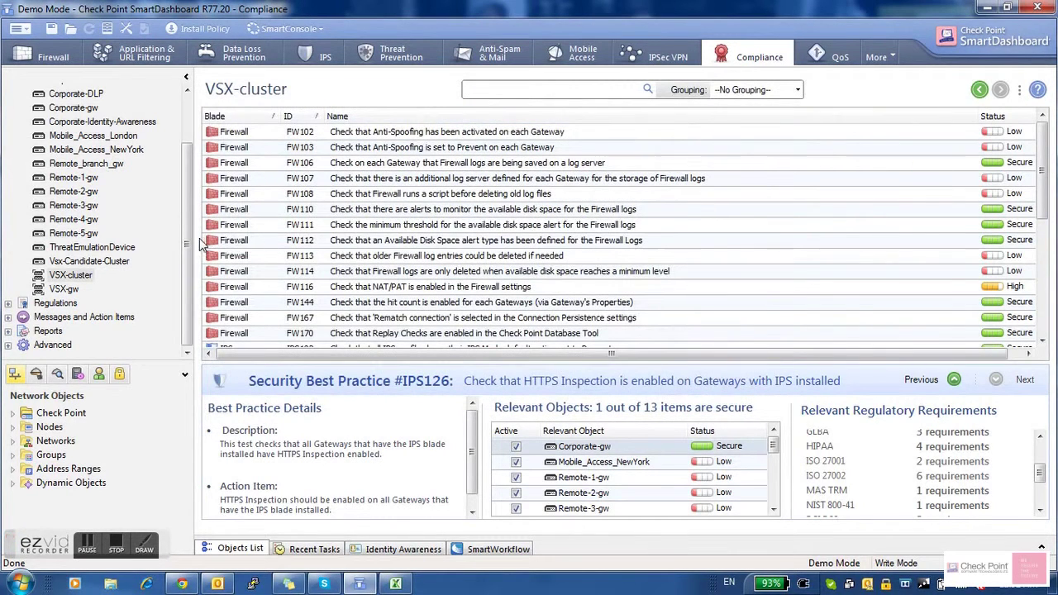
Collapse the Gateways branch and open Security Alerts and System Messages under Messages and Action Items
{"action": "scroll", "coordinate": [107, 206], "scroll_direction": "up", "scroll_amount": 2}
{"action": "left_click", "coordinate": [8, 118]}
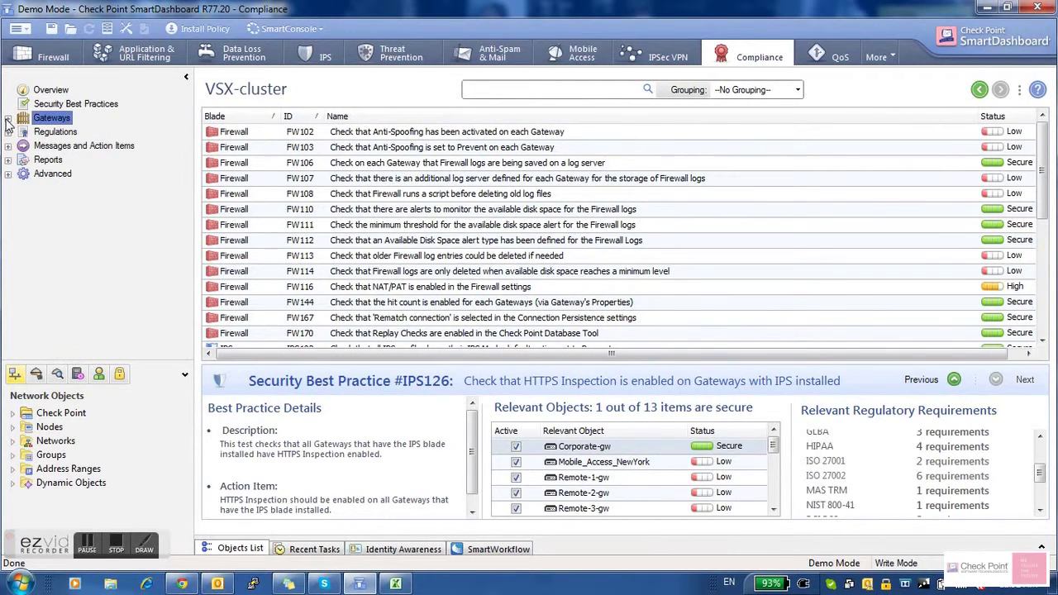
{"action": "left_click", "coordinate": [8, 147]}
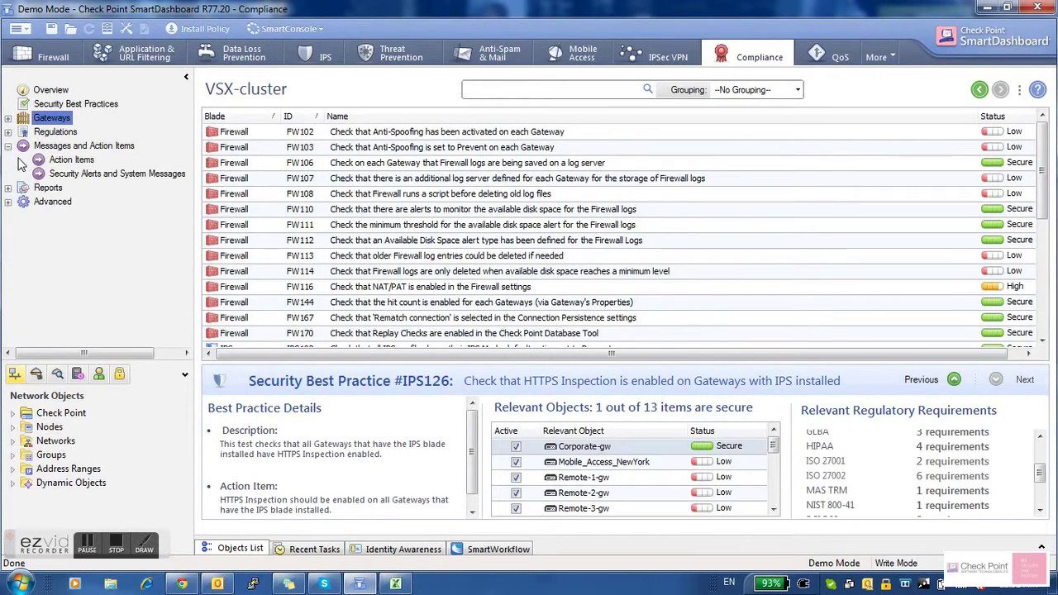
{"action": "left_click", "coordinate": [87, 174]}
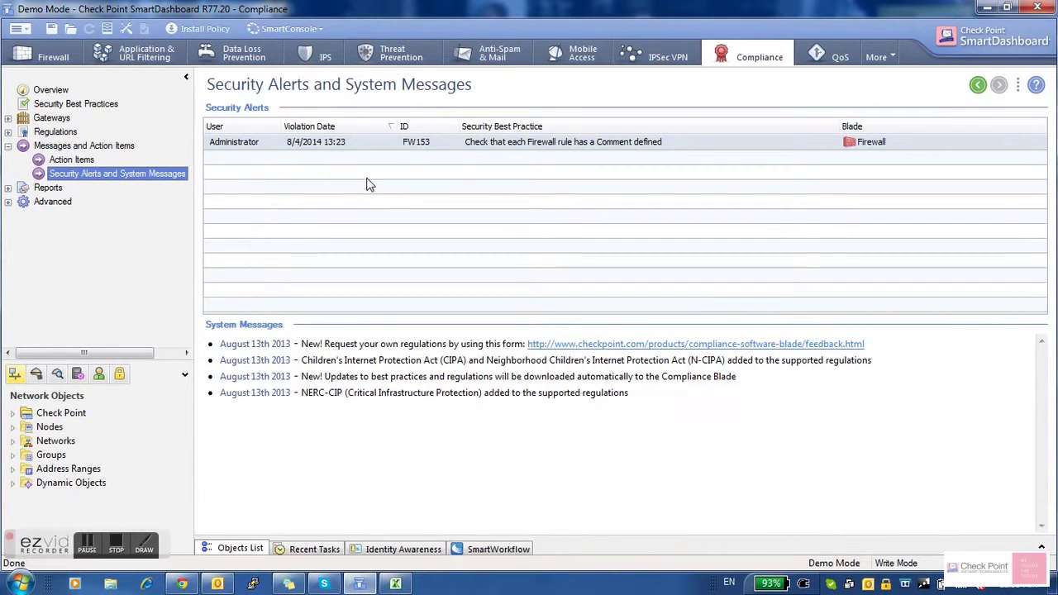
Open the By Regulation report and generate it for the ISO 27002 regulation
{"action": "left_click", "coordinate": [8, 187]}
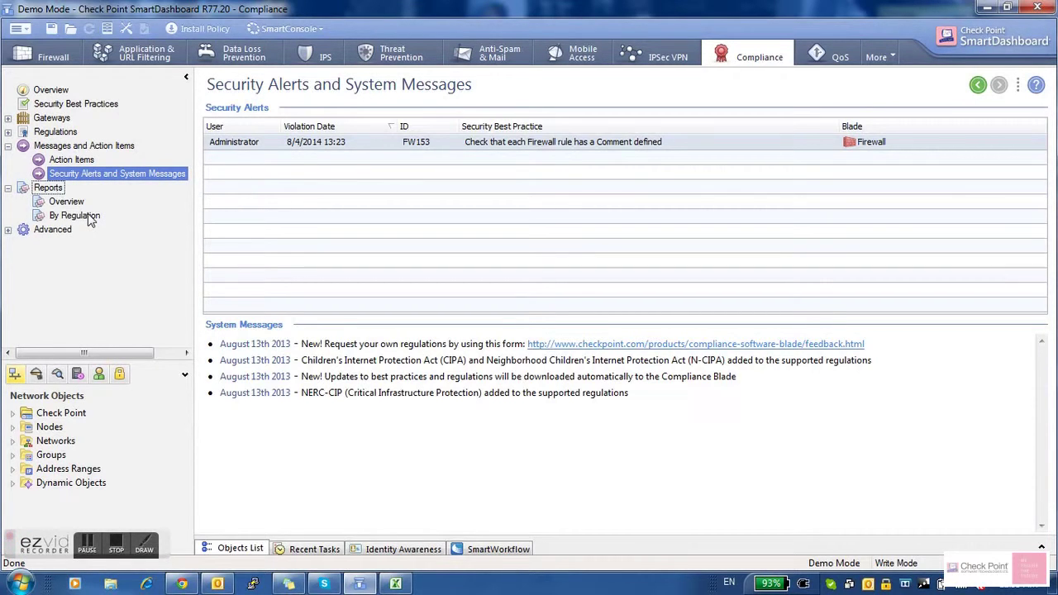
{"action": "left_click", "coordinate": [75, 216]}
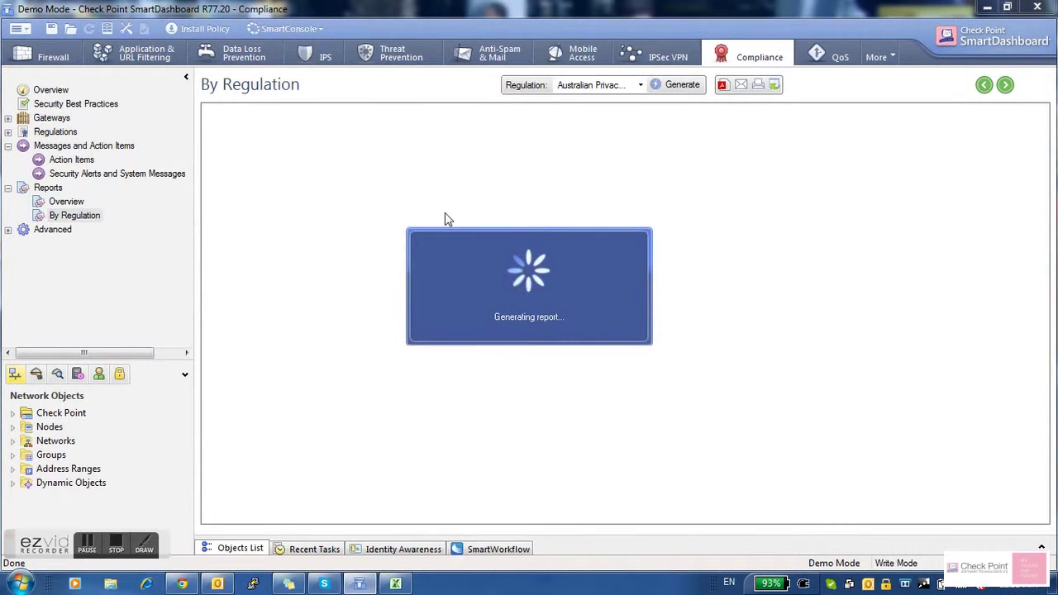
{"action": "left_click", "coordinate": [641, 85]}
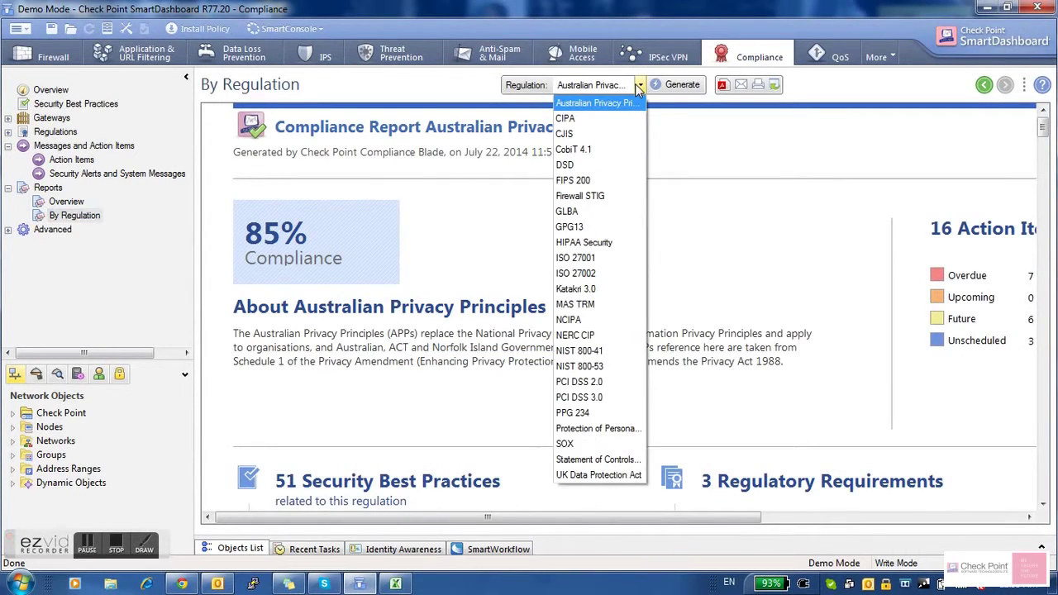
{"action": "left_click", "coordinate": [616, 263]}
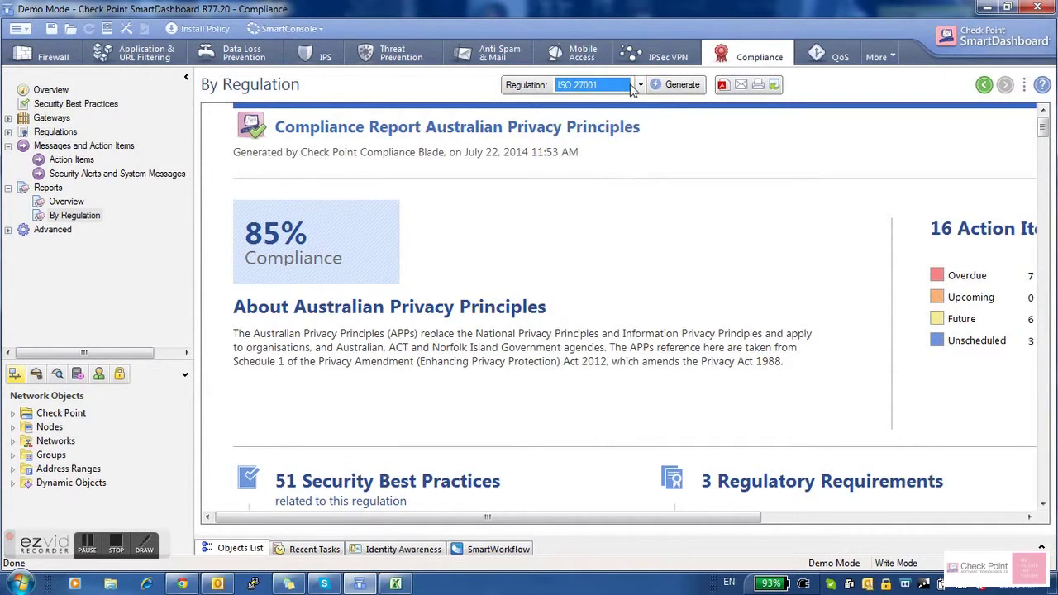
{"action": "left_click", "coordinate": [641, 85]}
{"action": "left_click", "coordinate": [588, 269]}
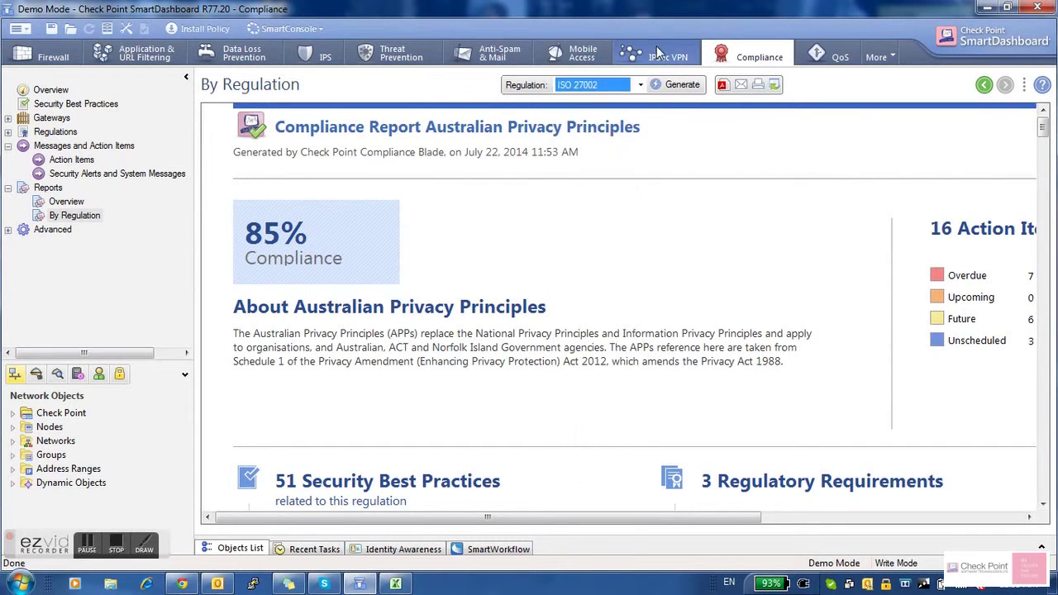
{"action": "left_click", "coordinate": [681, 85]}
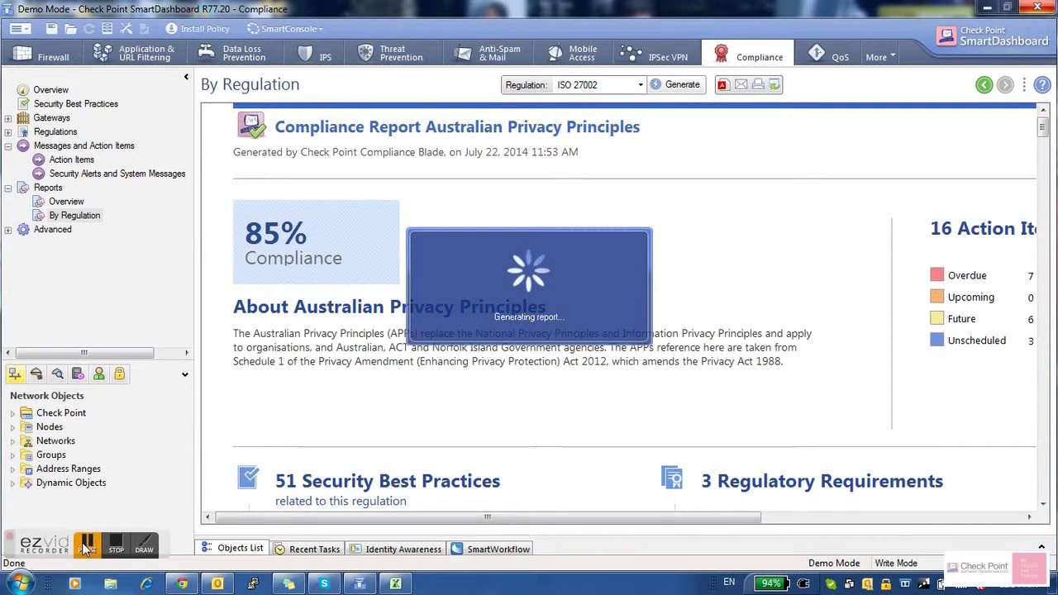
{"action": "left_click", "coordinate": [86, 546]}
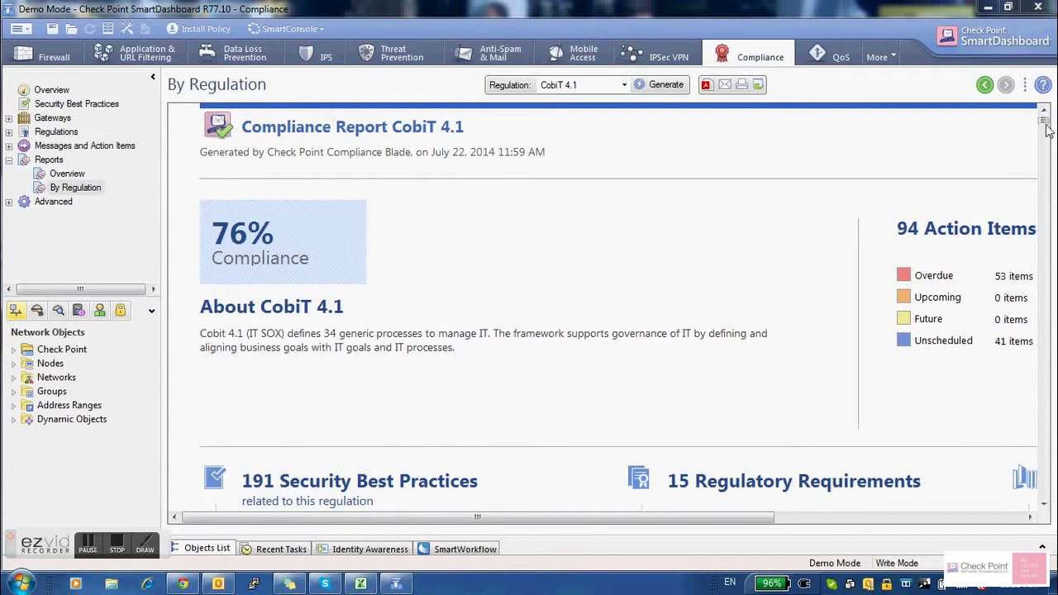
Examine the status breakdown of security best practices in the CobiT 4.1 compliance report, from Secure down to Low
{"action": "scroll", "coordinate": [1046, 123], "scroll_direction": "down", "scroll_amount": 3}
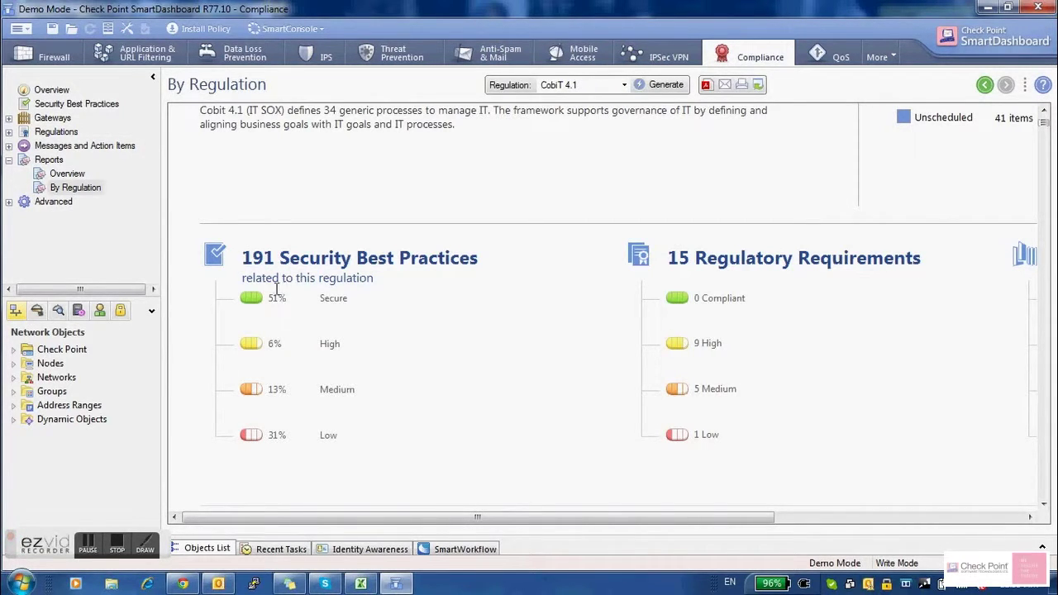
{"action": "left_click_drag", "start_coordinate": [315, 298], "coordinate": [264, 299]}
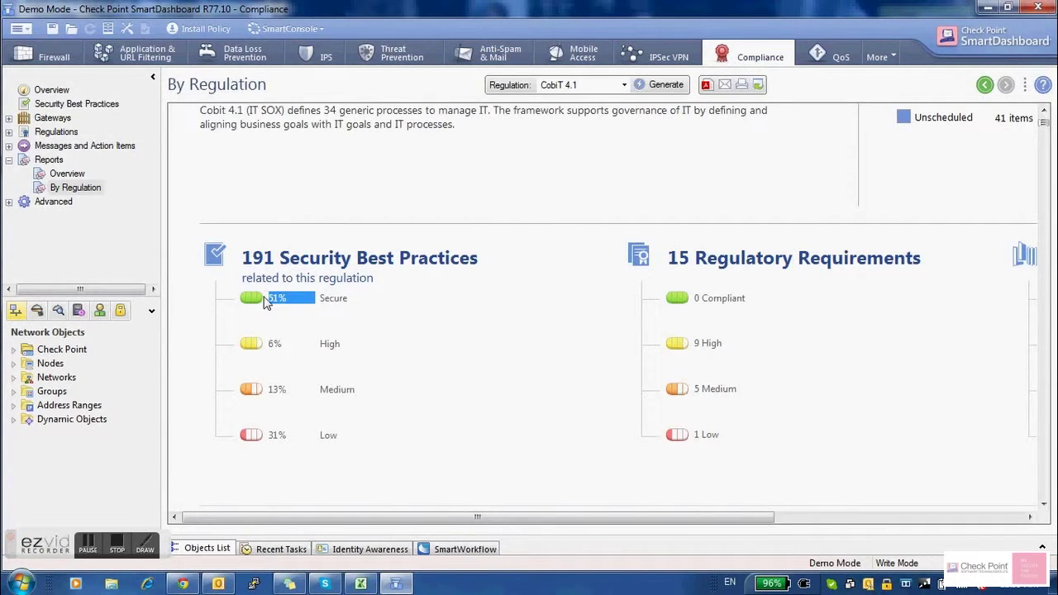
{"action": "scroll", "coordinate": [448, 337], "scroll_direction": "down", "scroll_amount": 1}
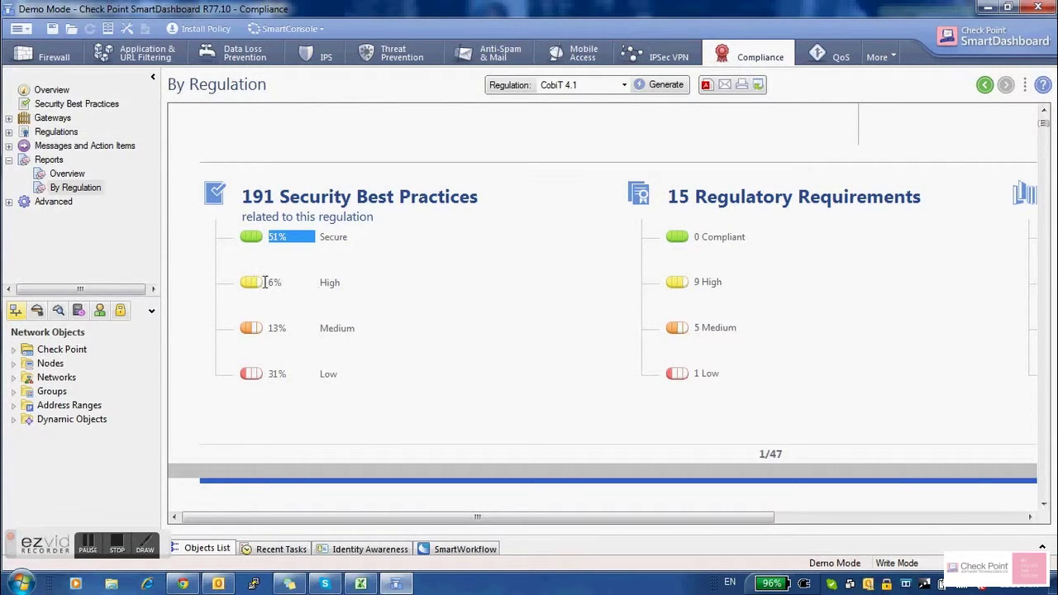
{"action": "left_click_drag", "start_coordinate": [270, 278], "coordinate": [340, 341]}
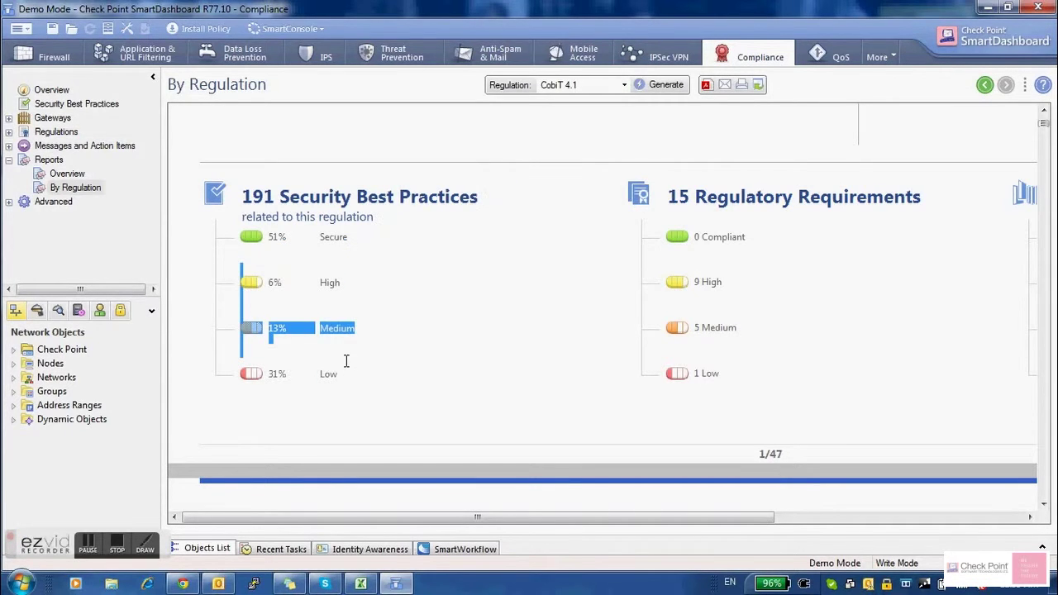
{"action": "left_click", "coordinate": [300, 287]}
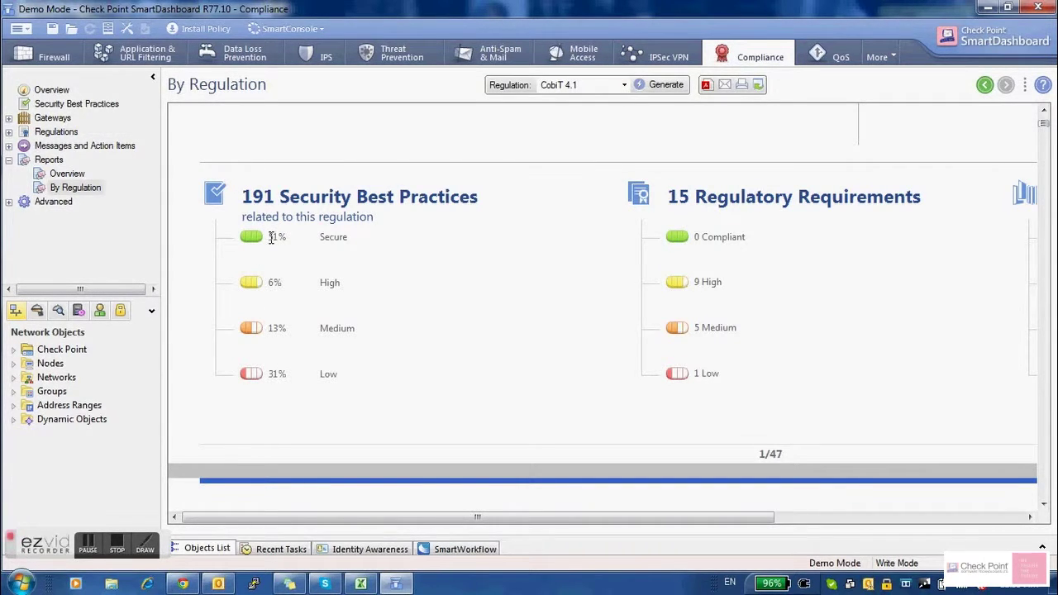
Read the Regulatory Requirement Summary of the CobiT 4.1 report, highlighting the description of requirement 090025, and return to the report's beginning
{"action": "scroll", "coordinate": [582, 290], "scroll_direction": "down", "scroll_amount": 10}
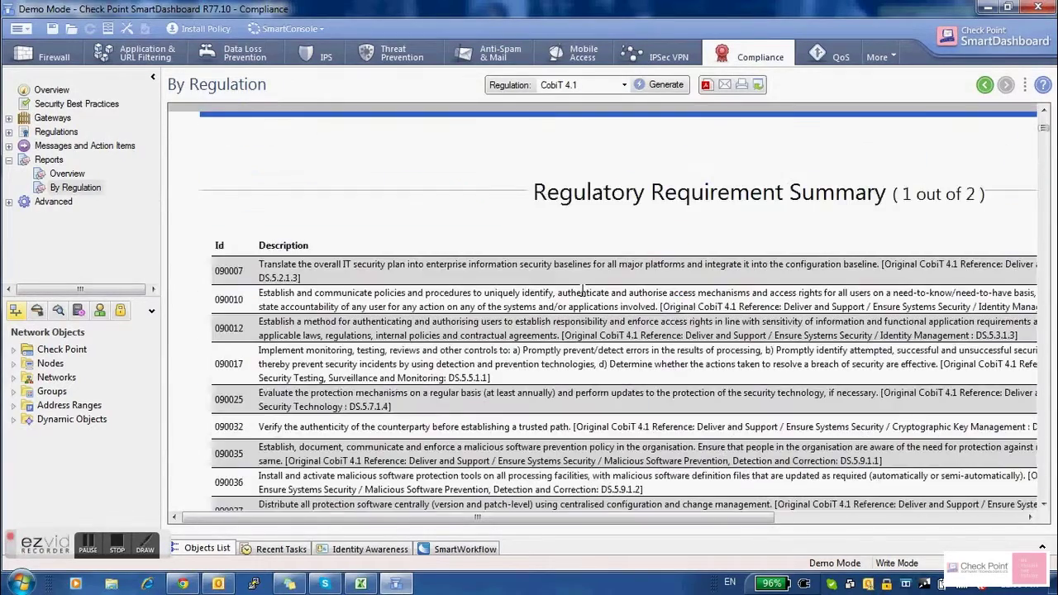
{"action": "scroll", "coordinate": [582, 290], "scroll_direction": "up", "scroll_amount": 5}
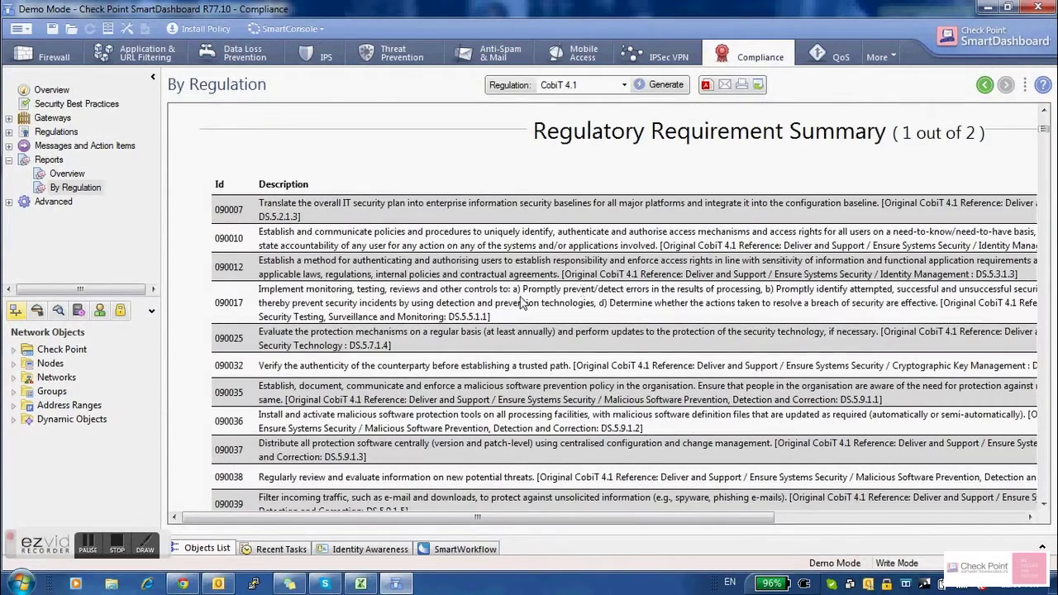
{"action": "scroll", "coordinate": [522, 300], "scroll_direction": "down", "scroll_amount": 8}
{"action": "scroll", "coordinate": [520, 302], "scroll_direction": "down", "scroll_amount": 1}
{"action": "scroll", "coordinate": [521, 297], "scroll_direction": "up", "scroll_amount": 9}
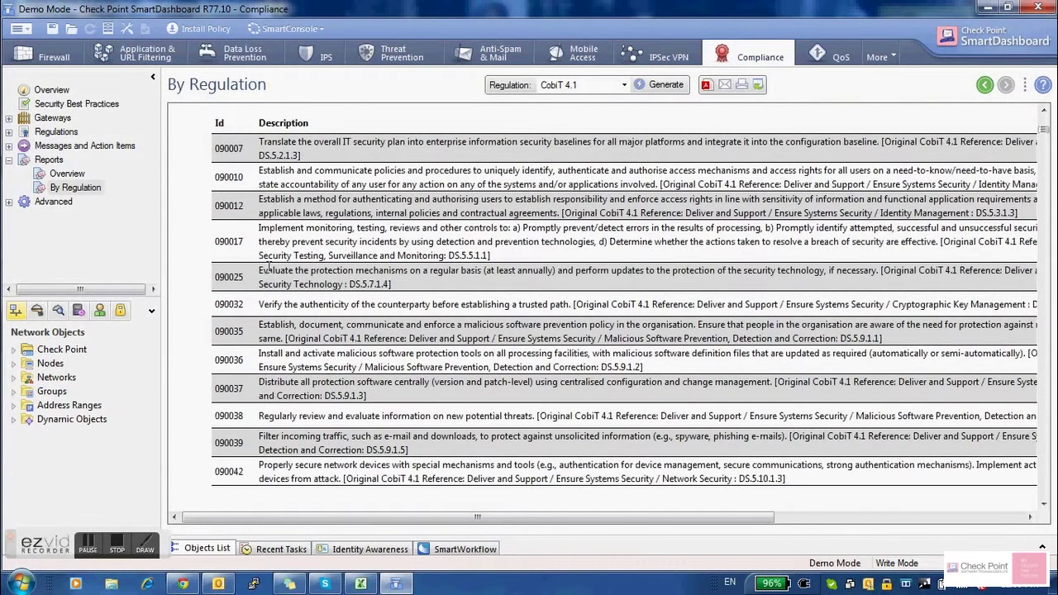
{"action": "left_click_drag", "start_coordinate": [259, 270], "coordinate": [399, 293]}
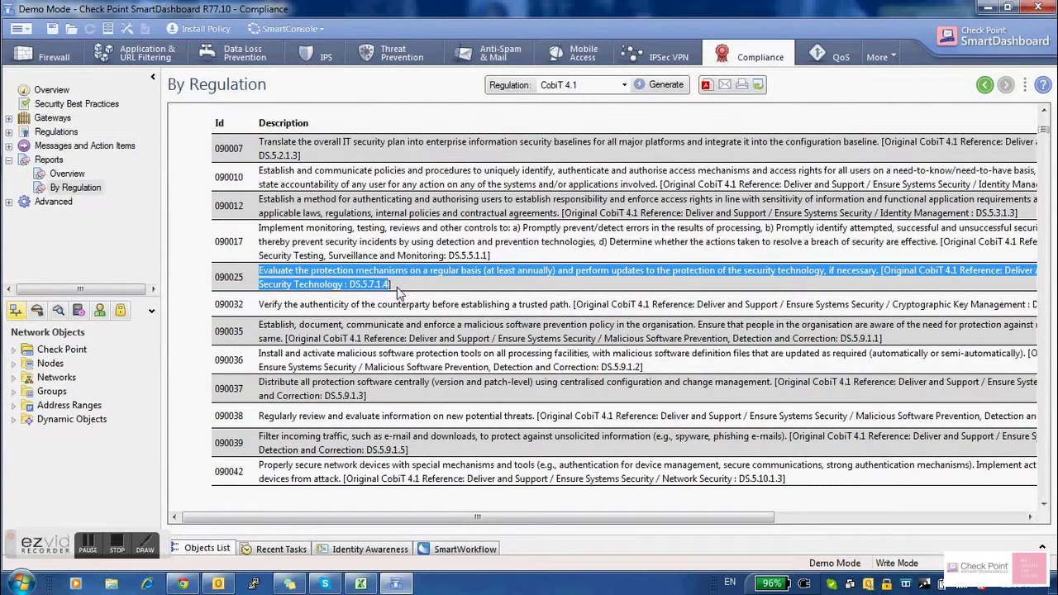
{"action": "left_click", "coordinate": [399, 294]}
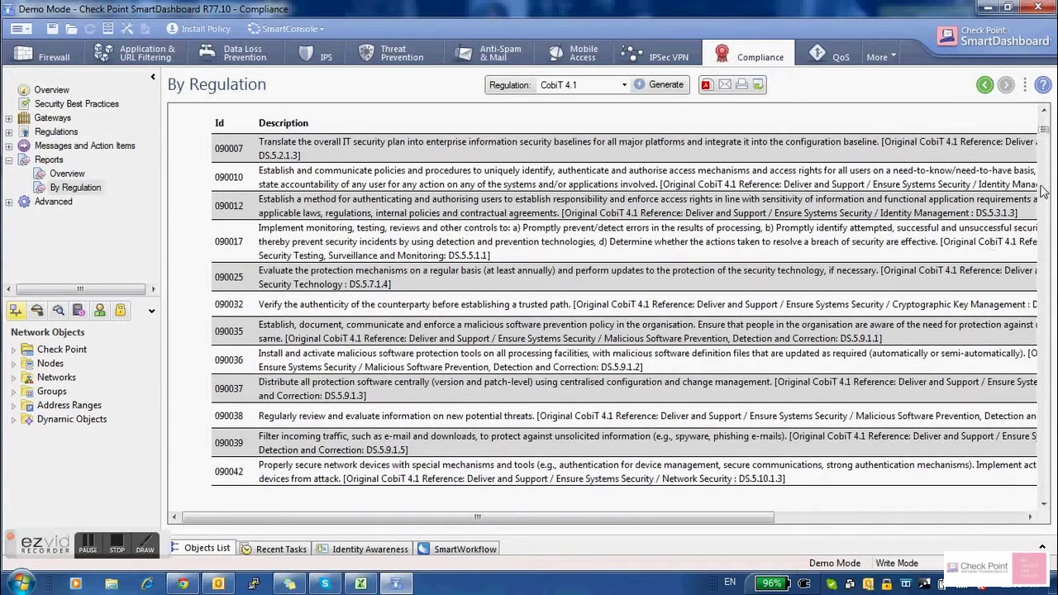
{"action": "left_click_drag", "start_coordinate": [1043, 131], "coordinate": [1044, 118]}
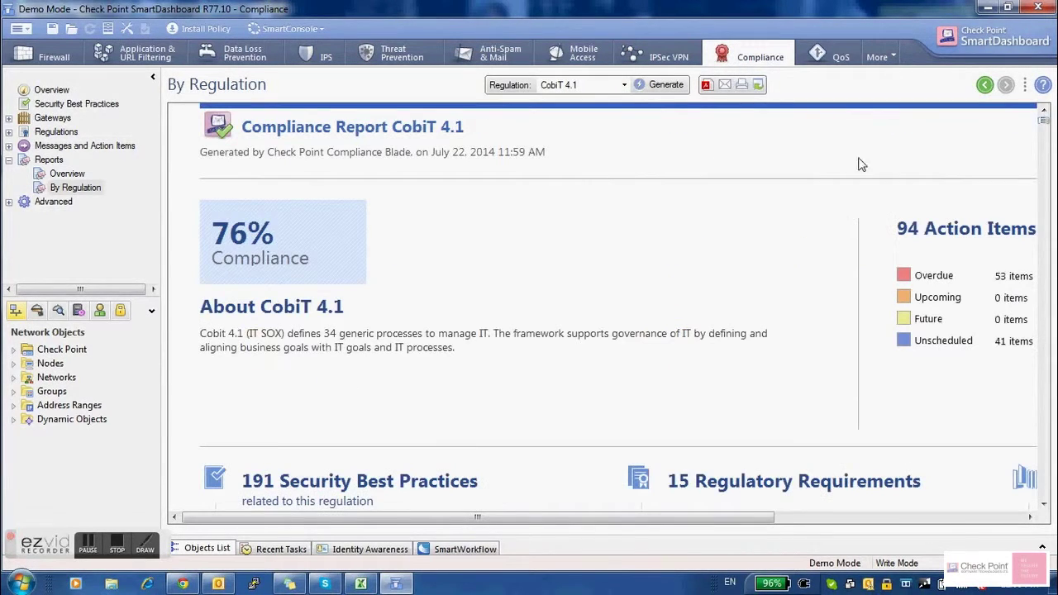